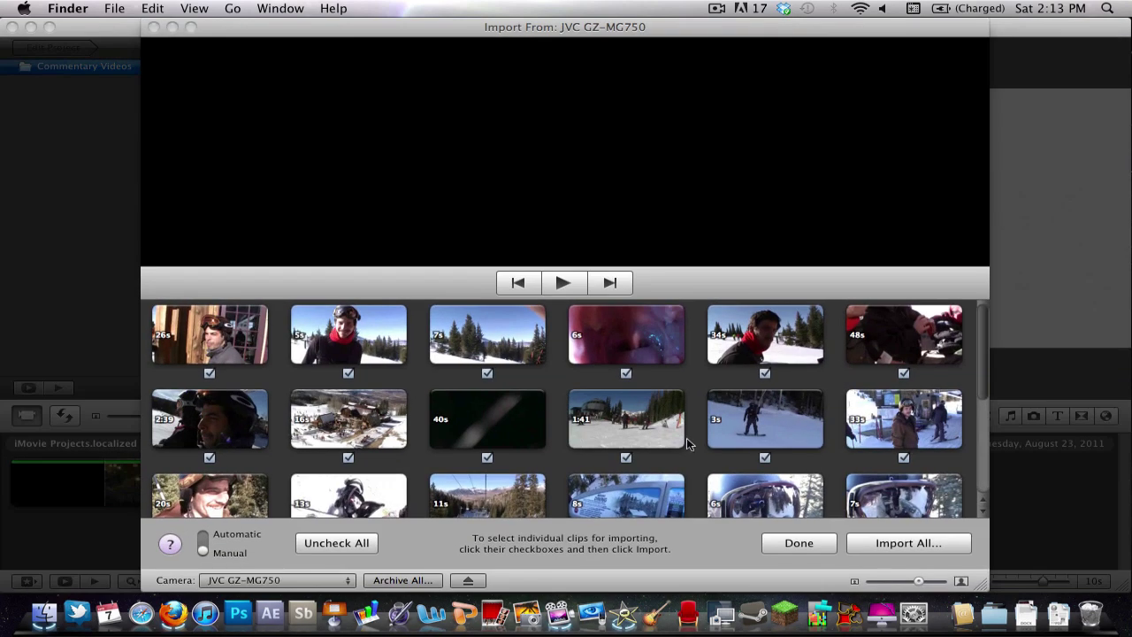
Dismiss the Import From camera window with Done, then hide iMovie from its menu
click(789, 544)
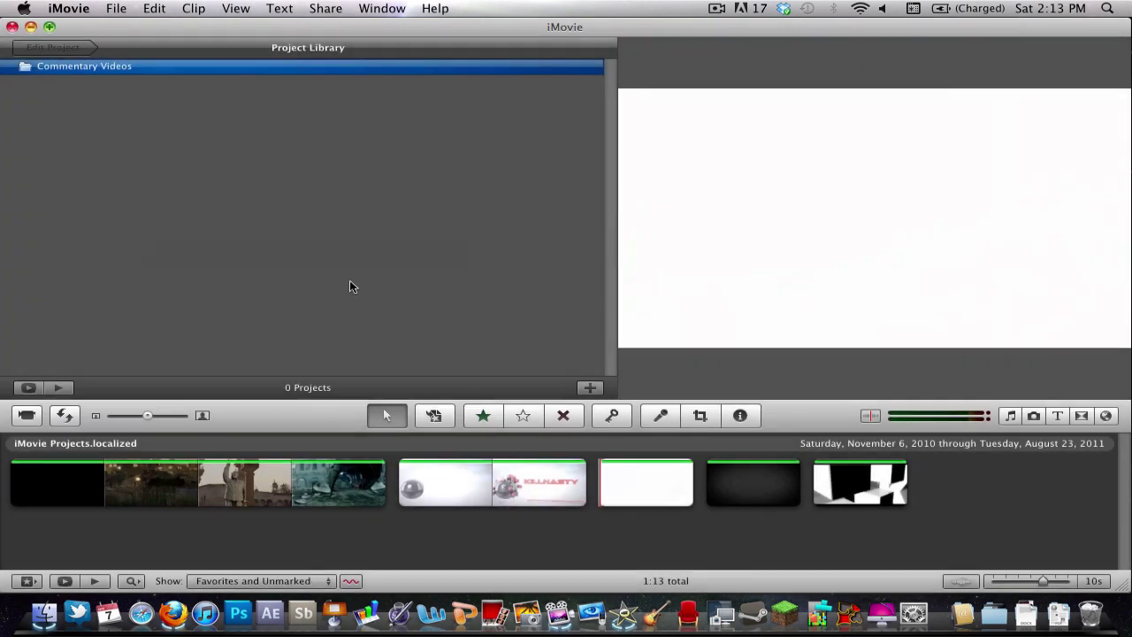
click(128, 7)
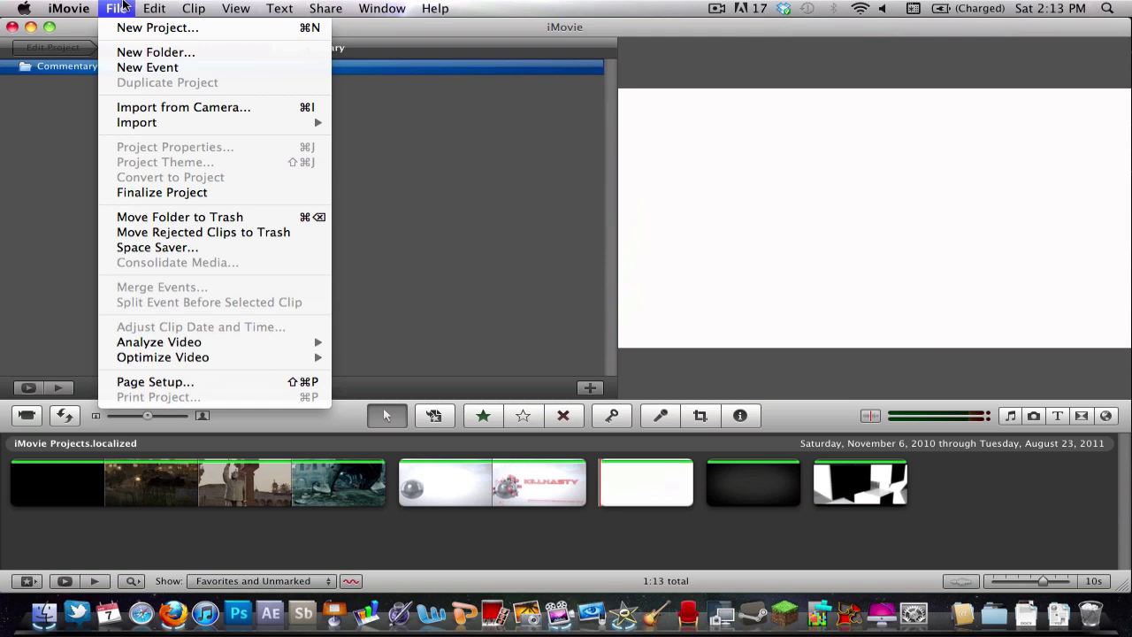
mouse_move(93, 6)
click(92, 132)
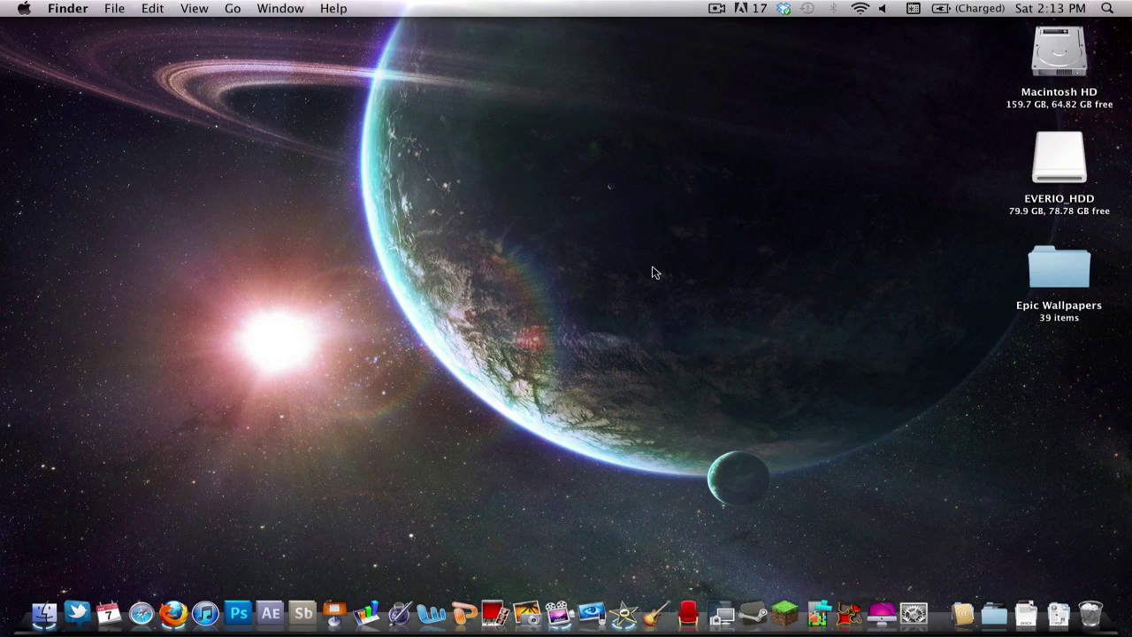
Browse EVERIO_HDD > SD_VIDEO > PRG001 and select the MOV080.MOD clip
double_click(1062, 168)
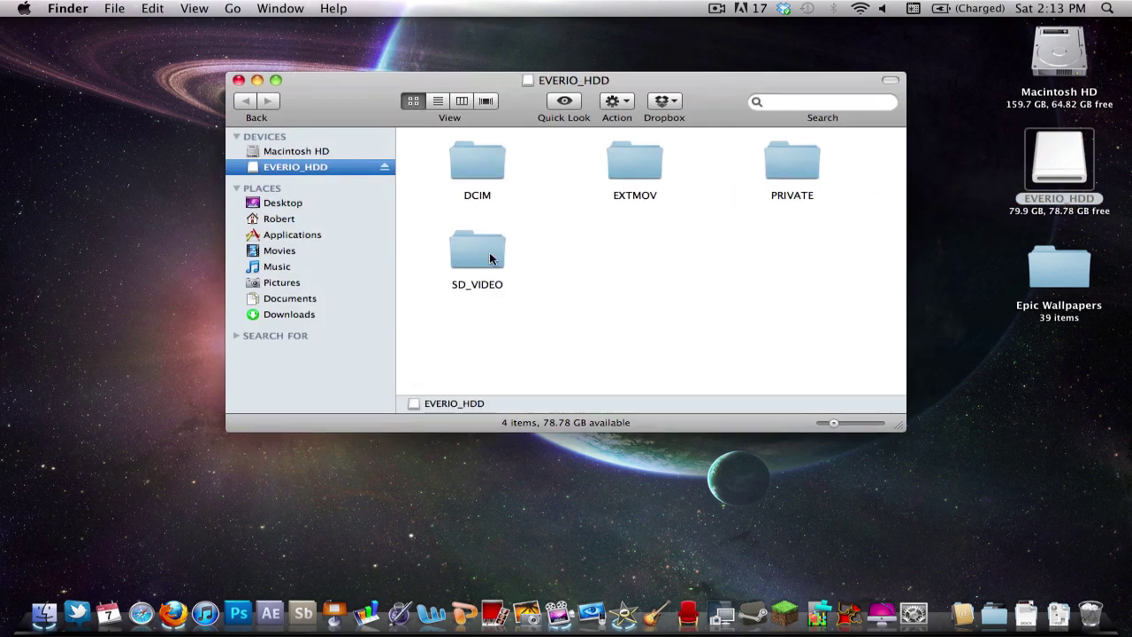
double_click(490, 257)
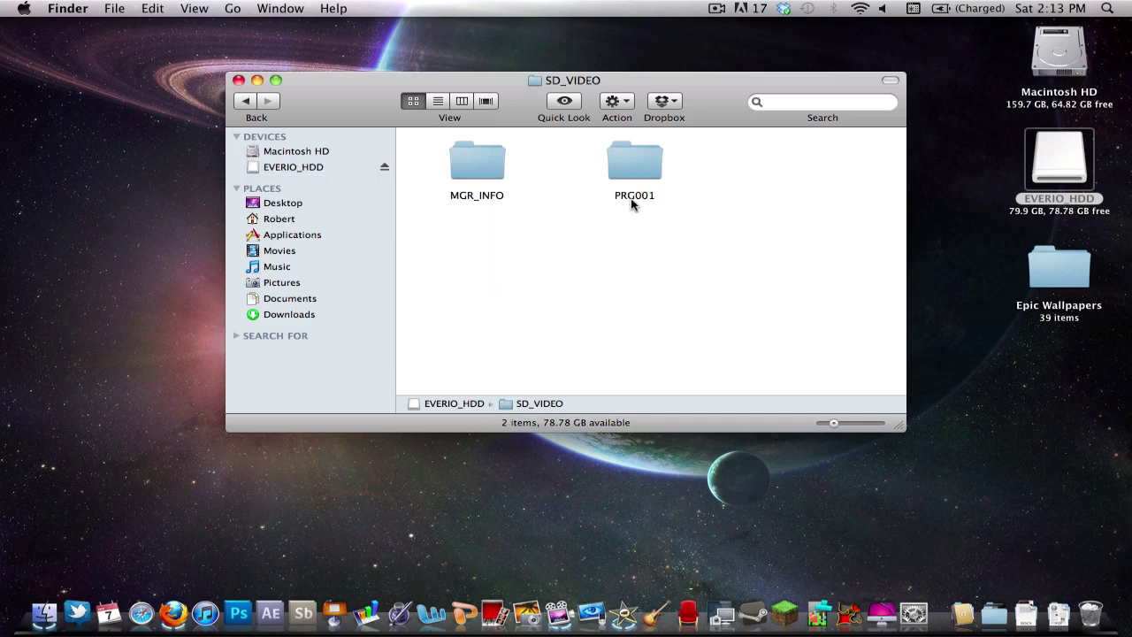
double_click(624, 170)
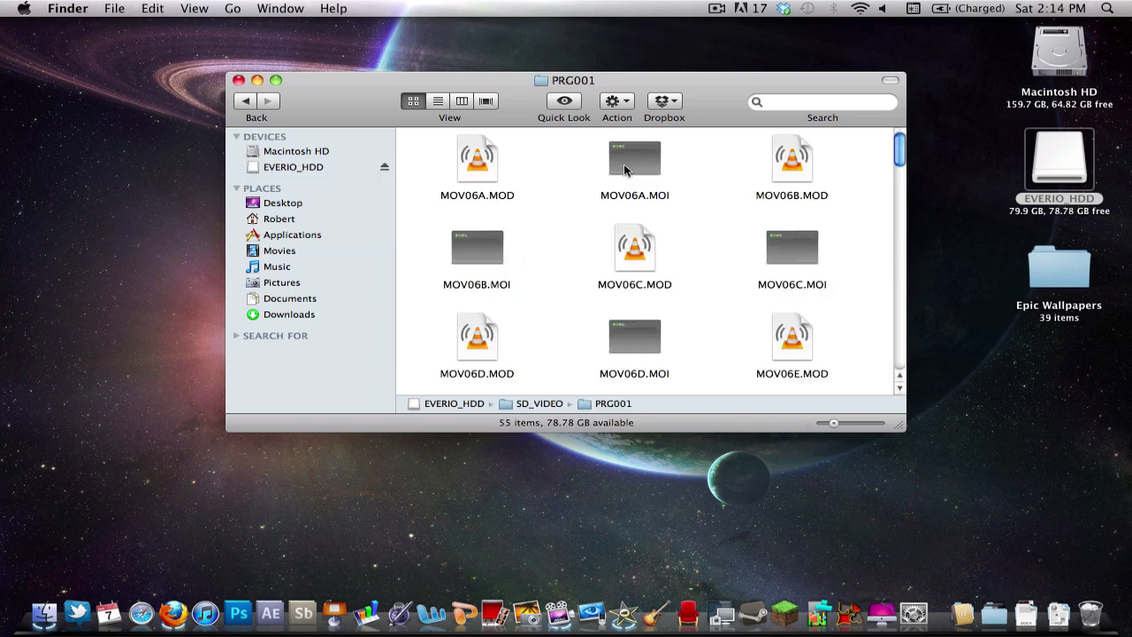
scroll(610, 186, down, 15)
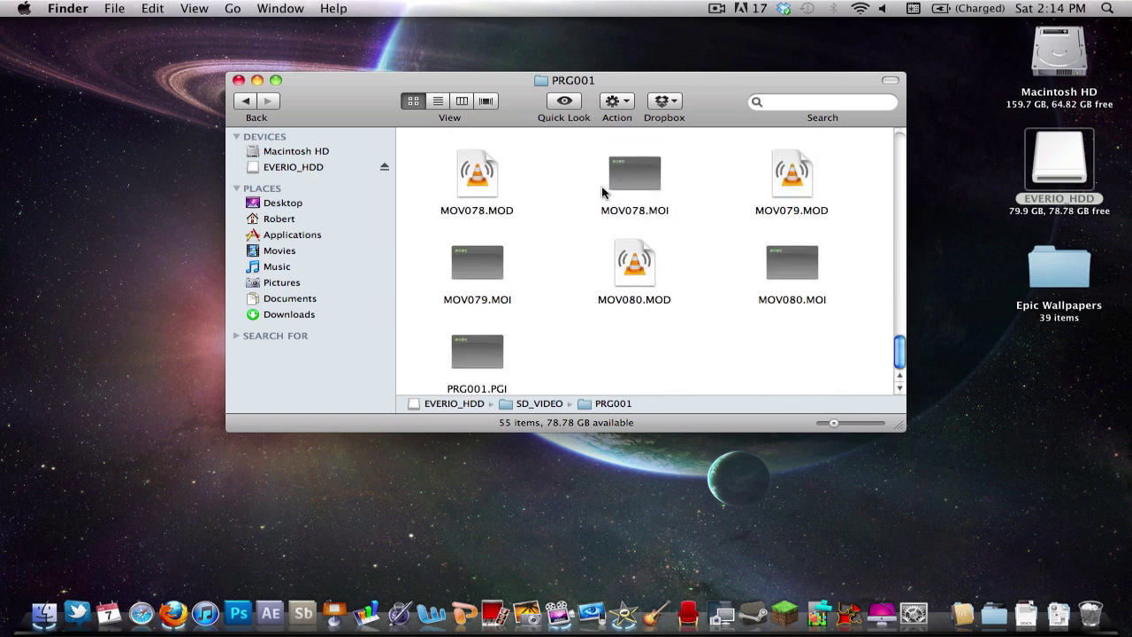
click(640, 264)
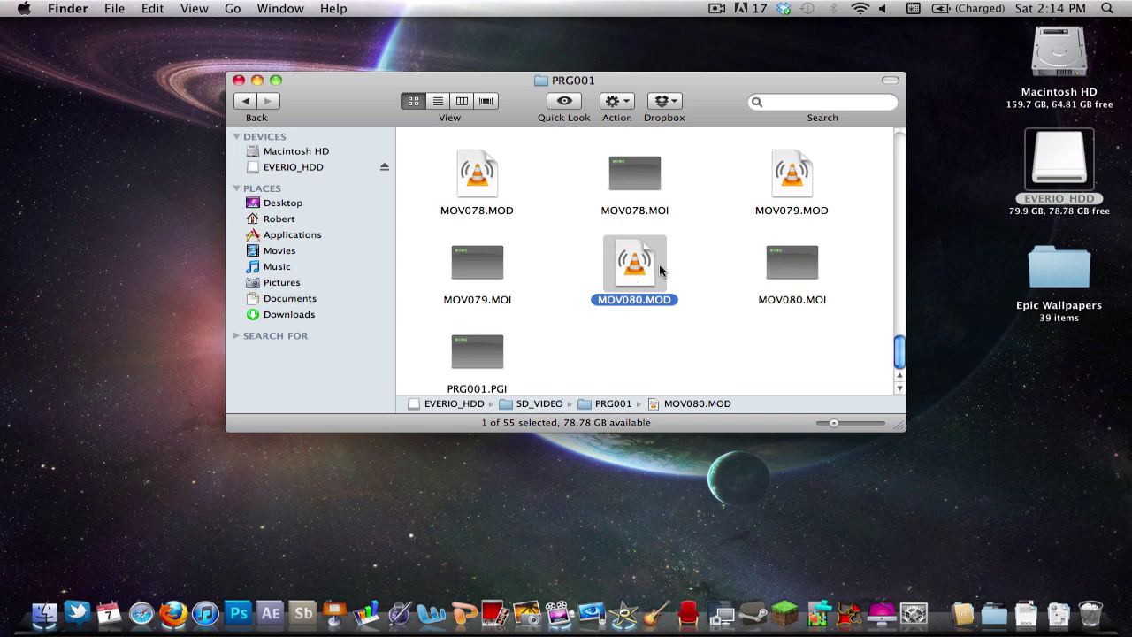
Copy MOV080.MOD onto the desktop, then close the EVERIO_HDD Finder window
drag(631, 258, 285, 208)
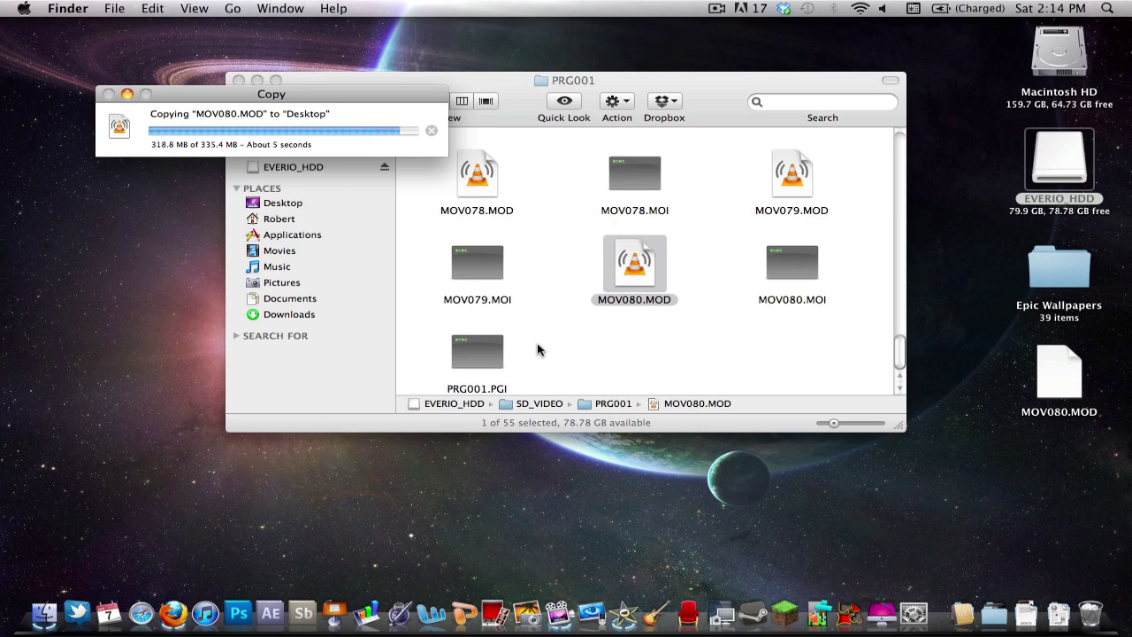
click(621, 357)
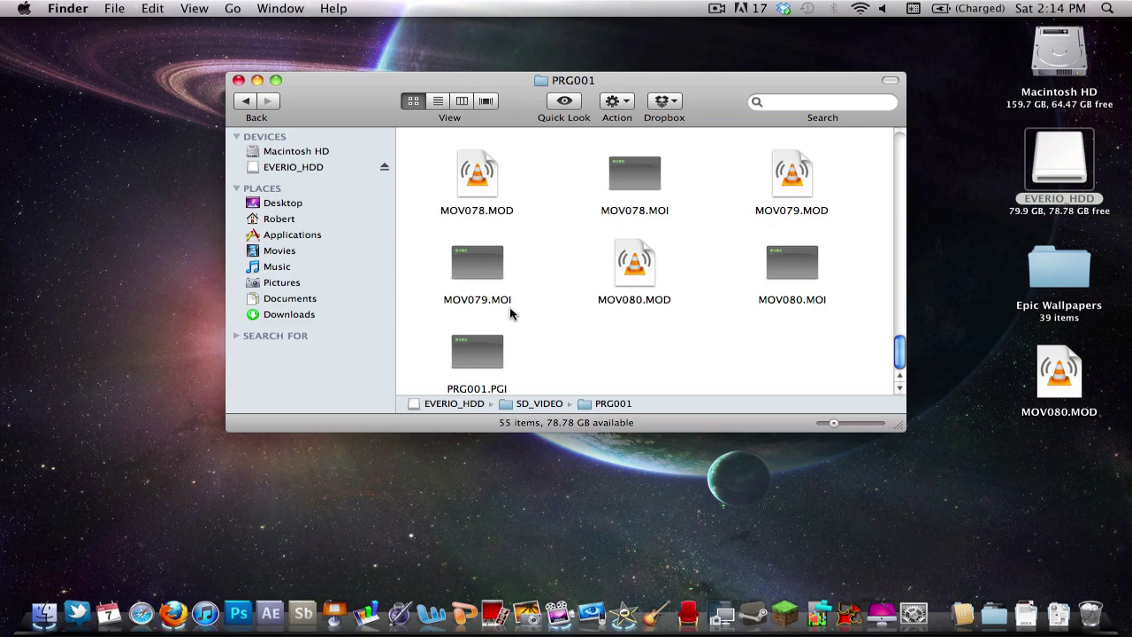
click(297, 165)
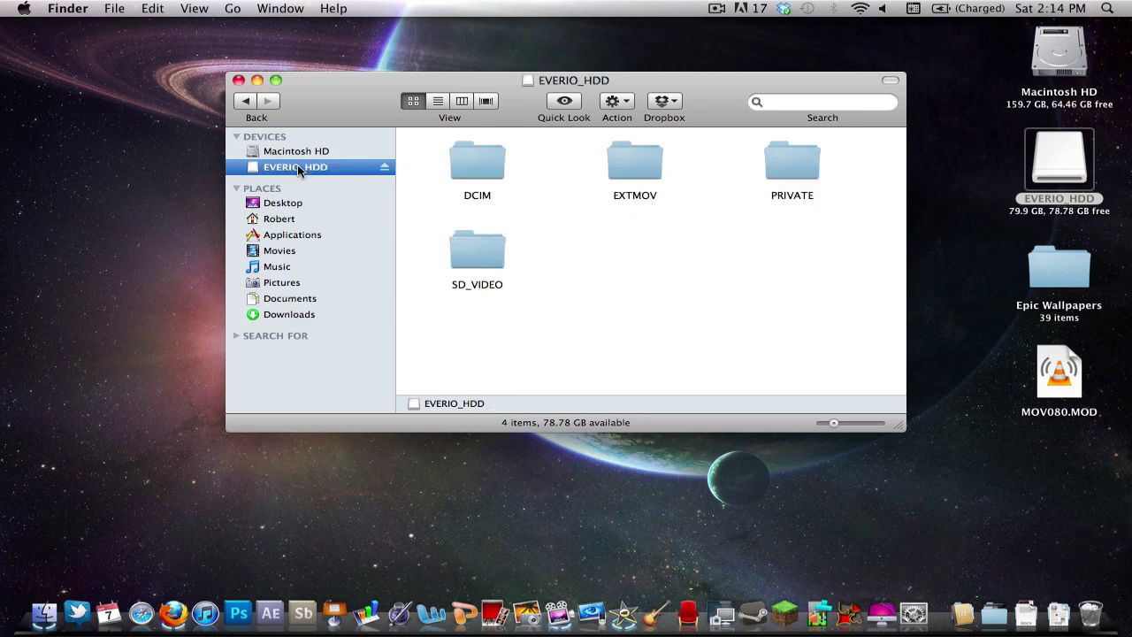
click(238, 79)
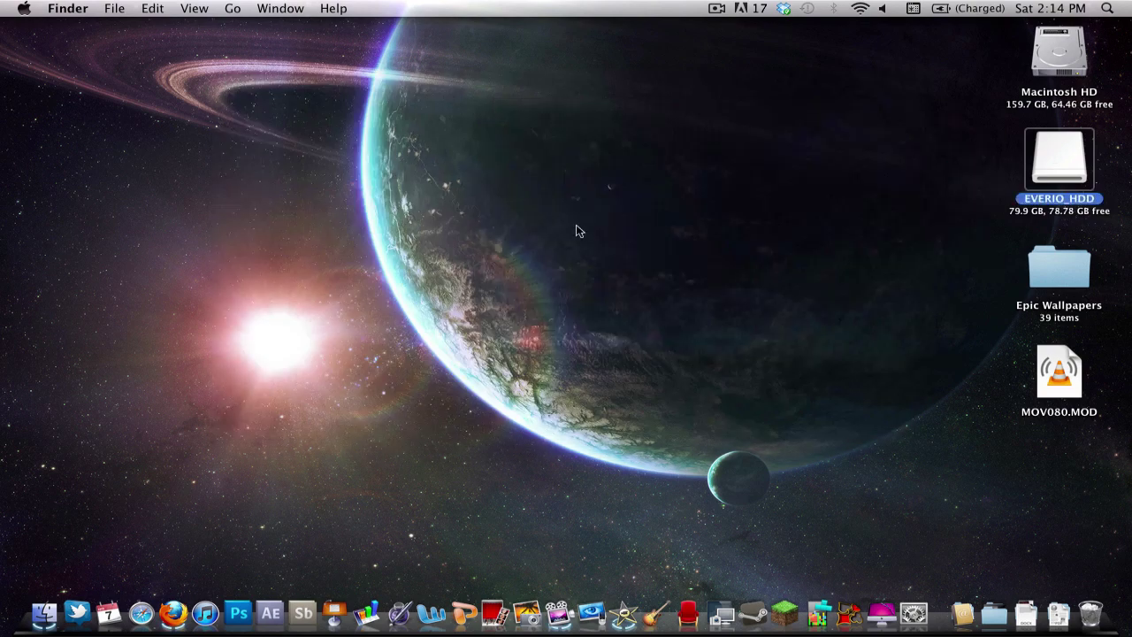
click(577, 231)
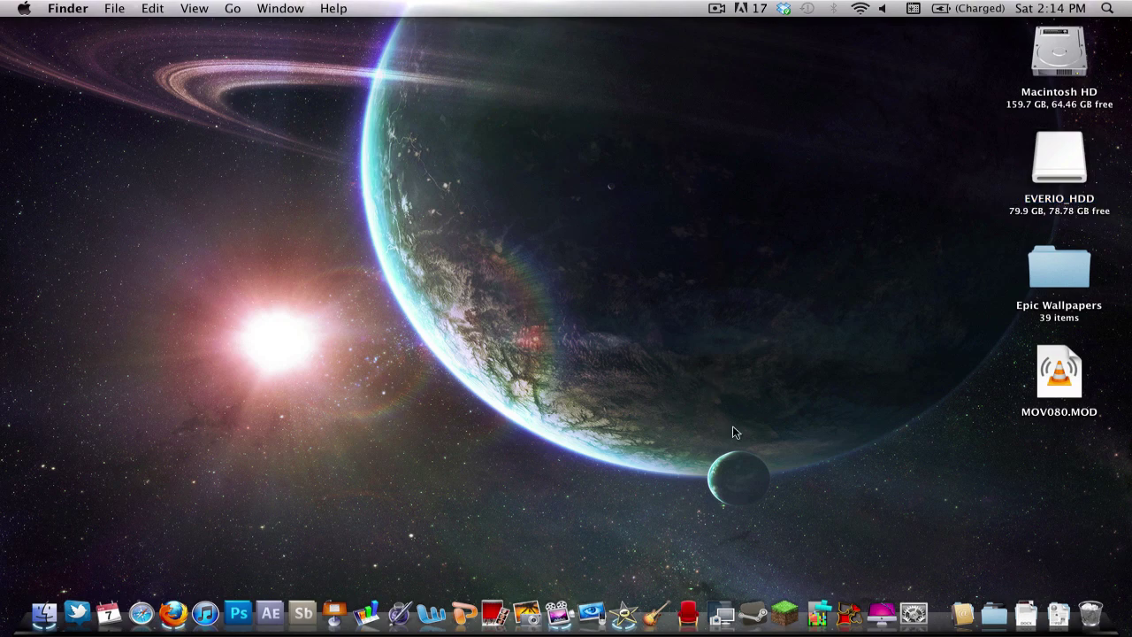
click(175, 614)
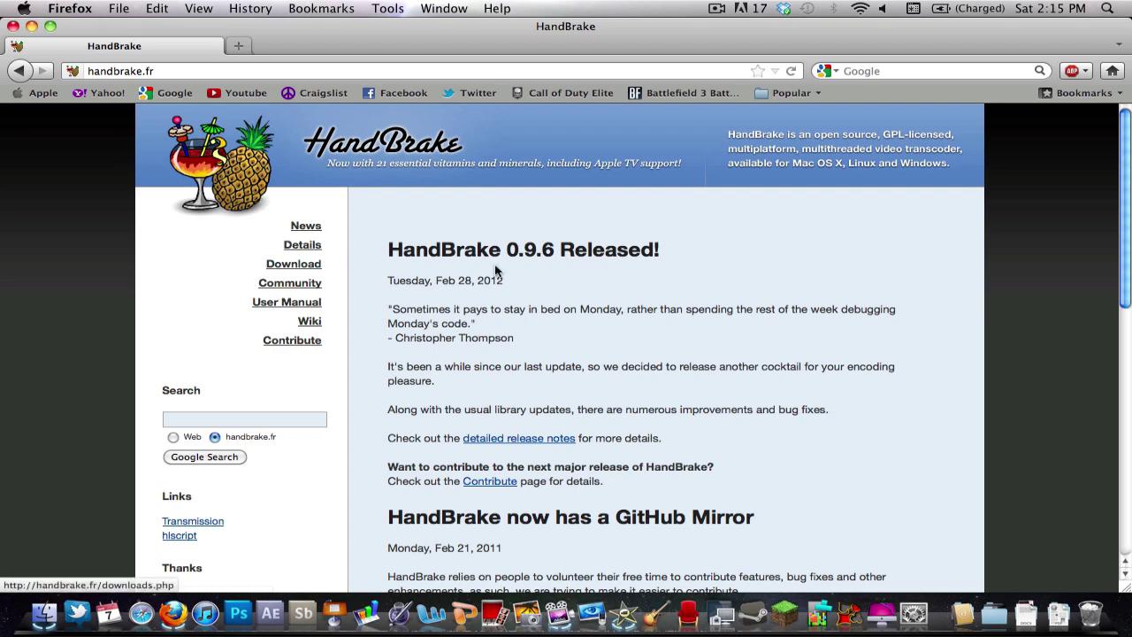
click(14, 29)
click(642, 353)
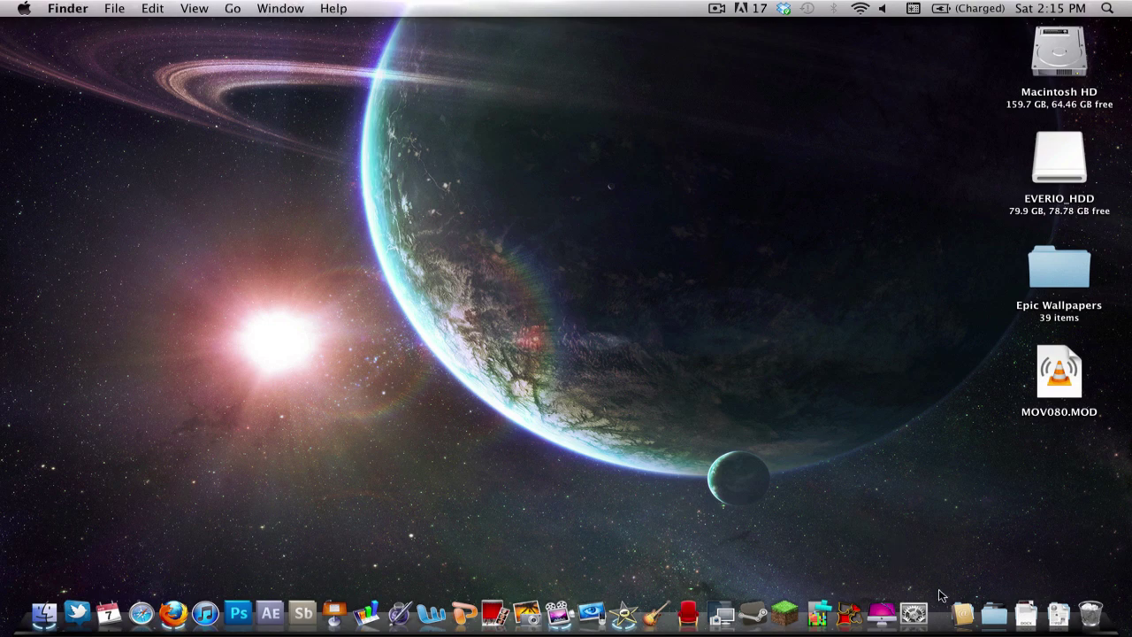
Launch HandBrake from the Dock's Applications stack
click(953, 616)
scroll(865, 356, down, 10)
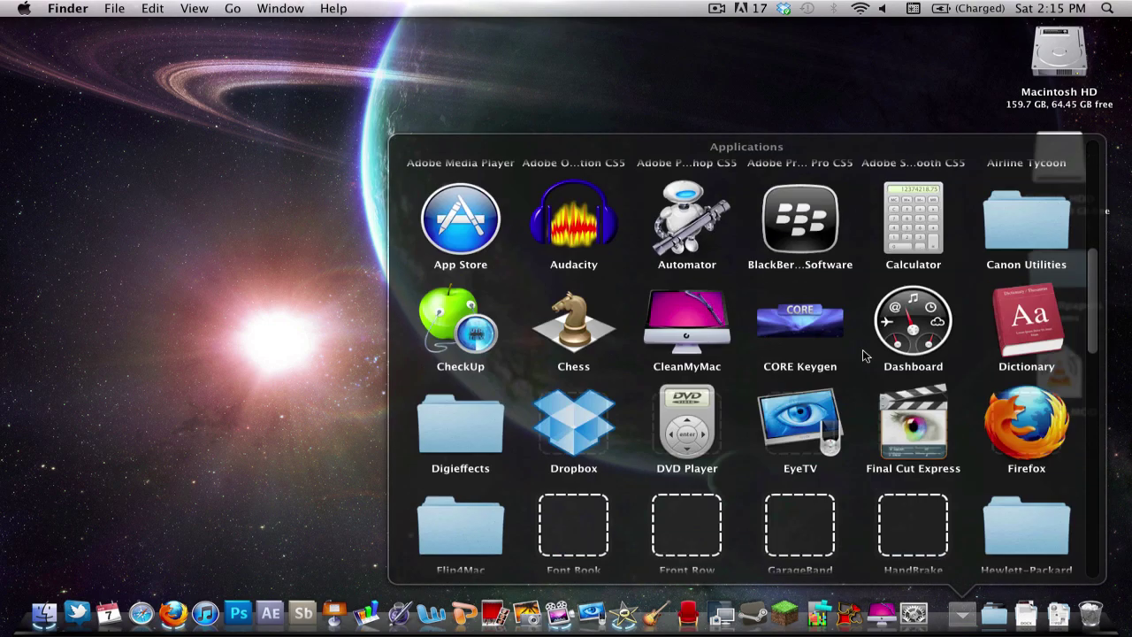
click(927, 205)
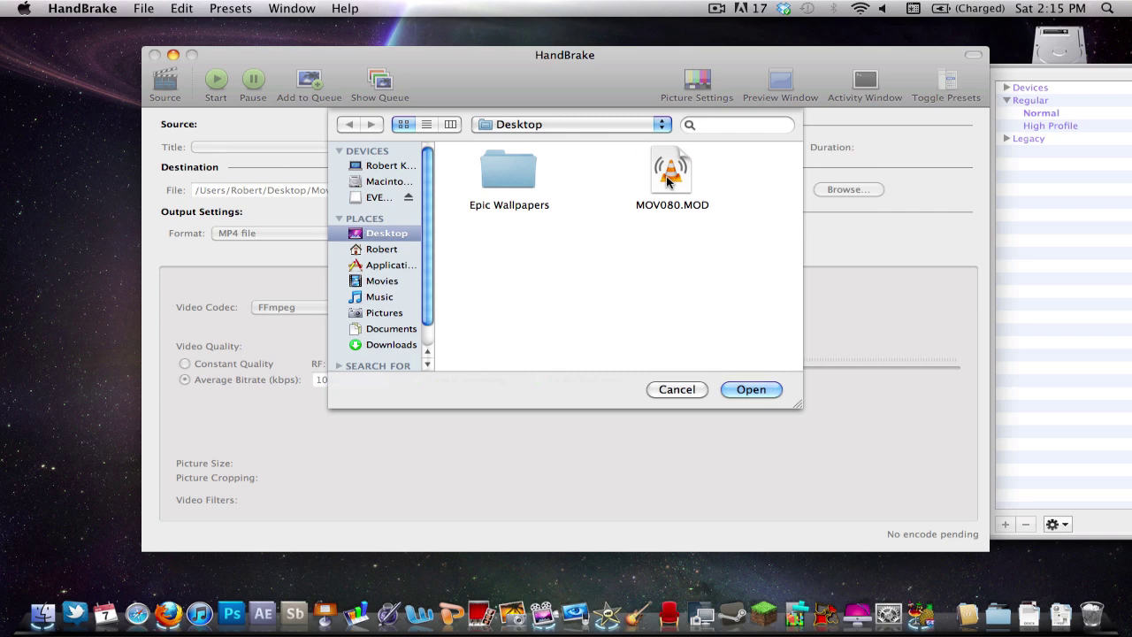
Load the desktop copy of MOV080.MOD as HandBrake's source video
click(667, 181)
double_click(668, 181)
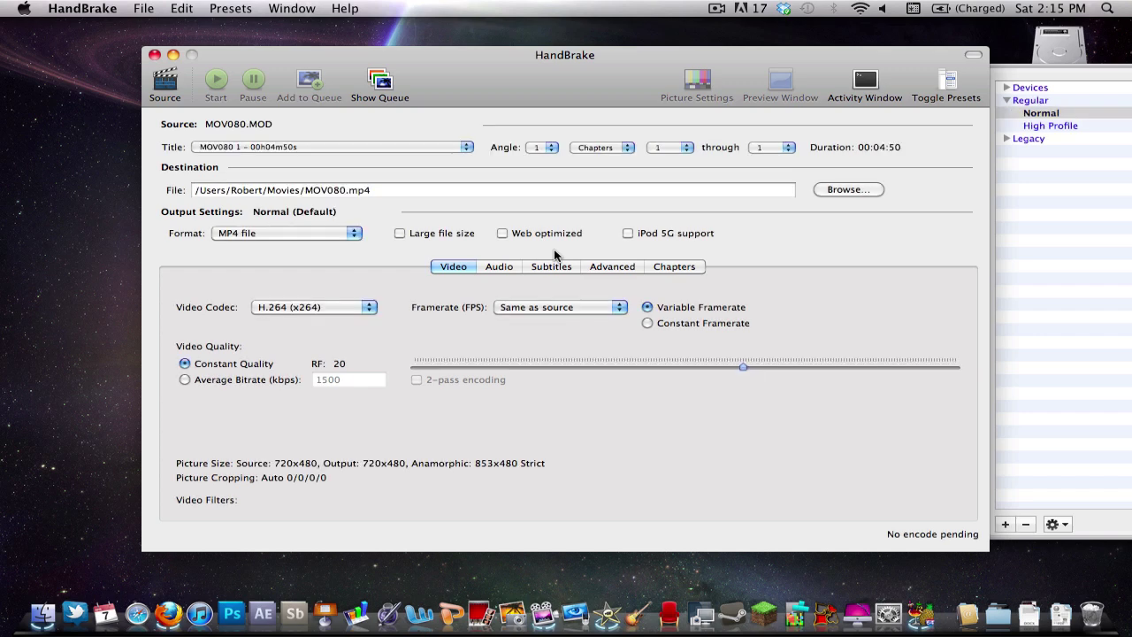
drag(626, 64, 514, 66)
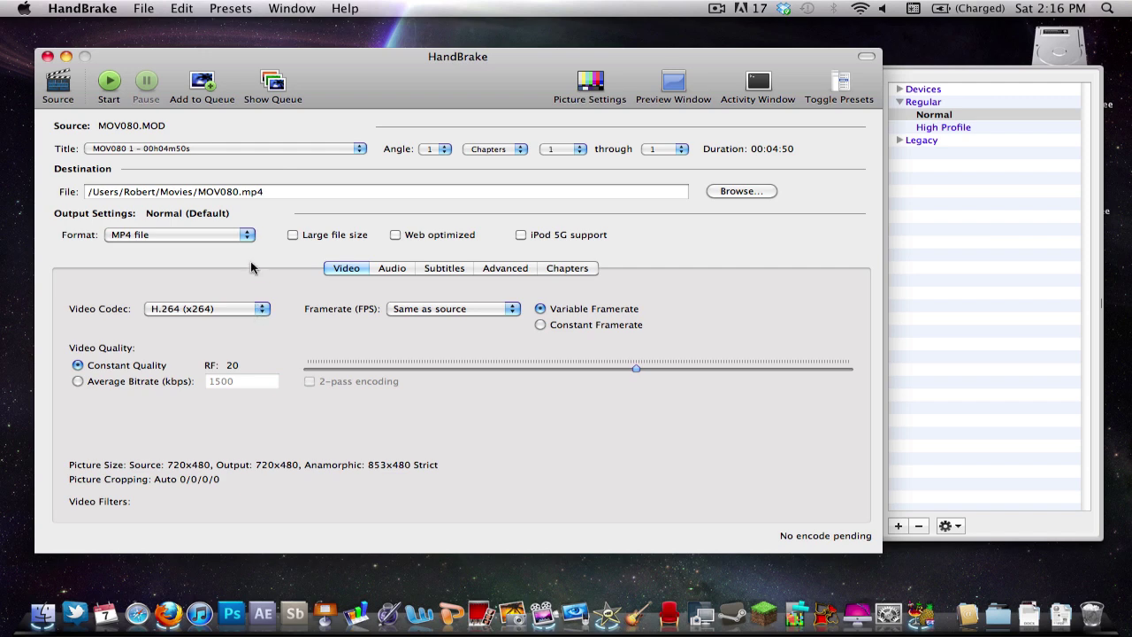
Start the MP4 encode of MOV080.MOD and dismiss the queue-finished alert
click(109, 81)
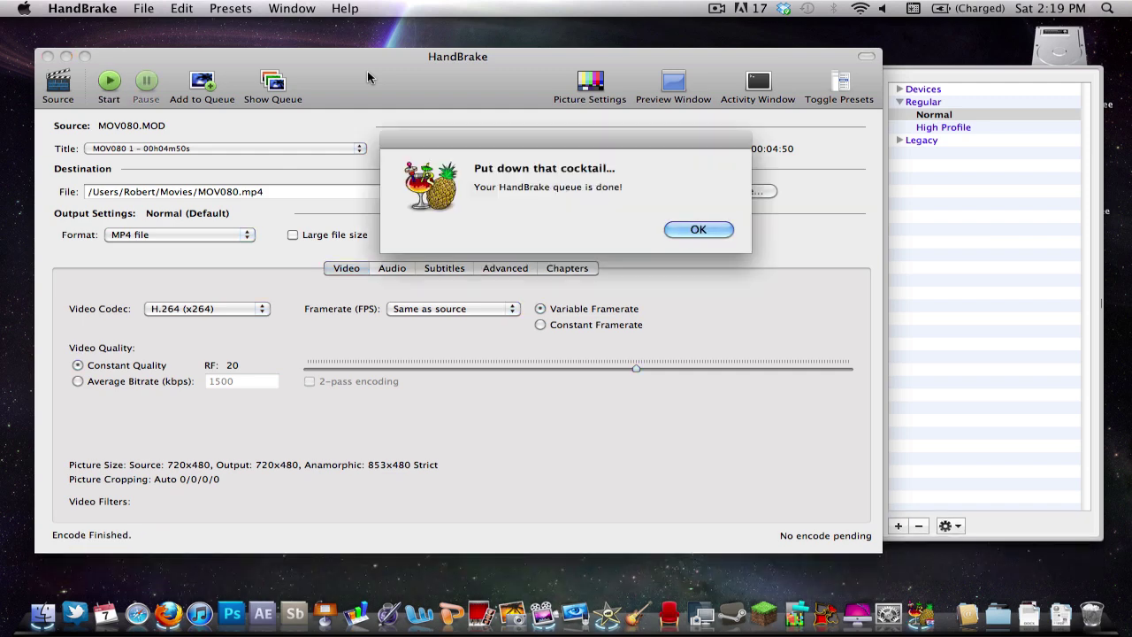
key(Return)
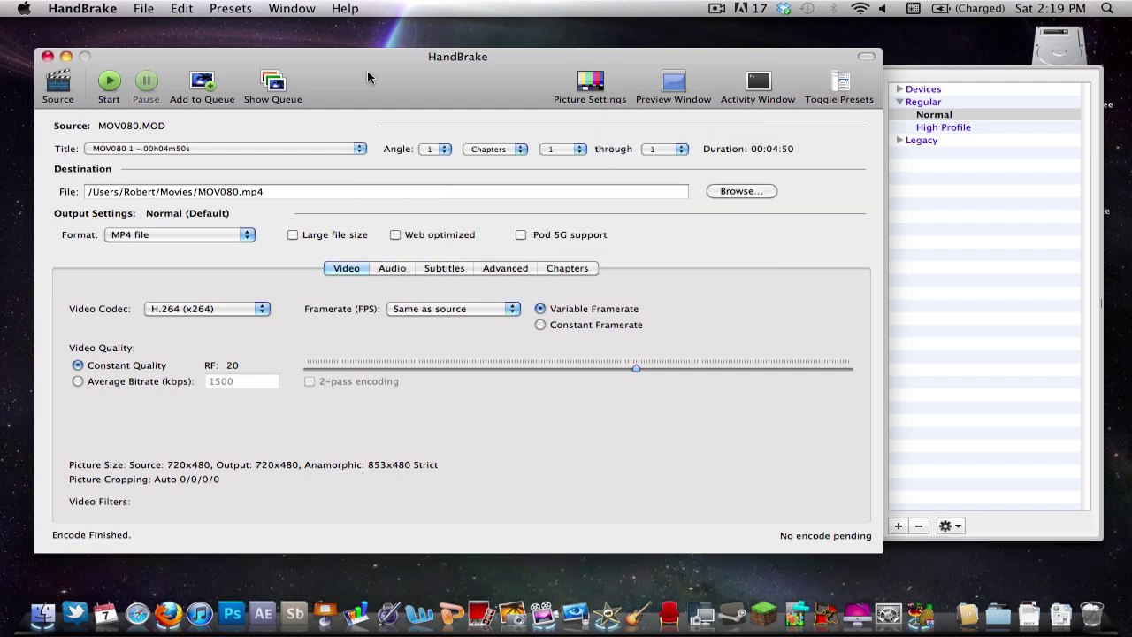
Close HandBrake and show the Movies folder in a new Finder window
click(48, 56)
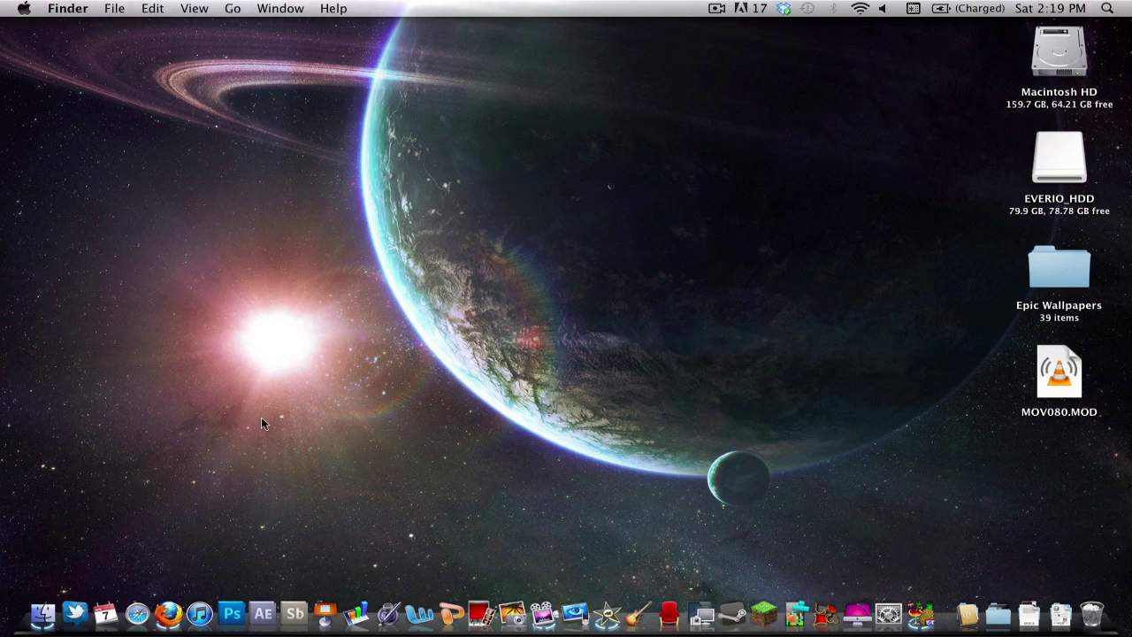
click(37, 618)
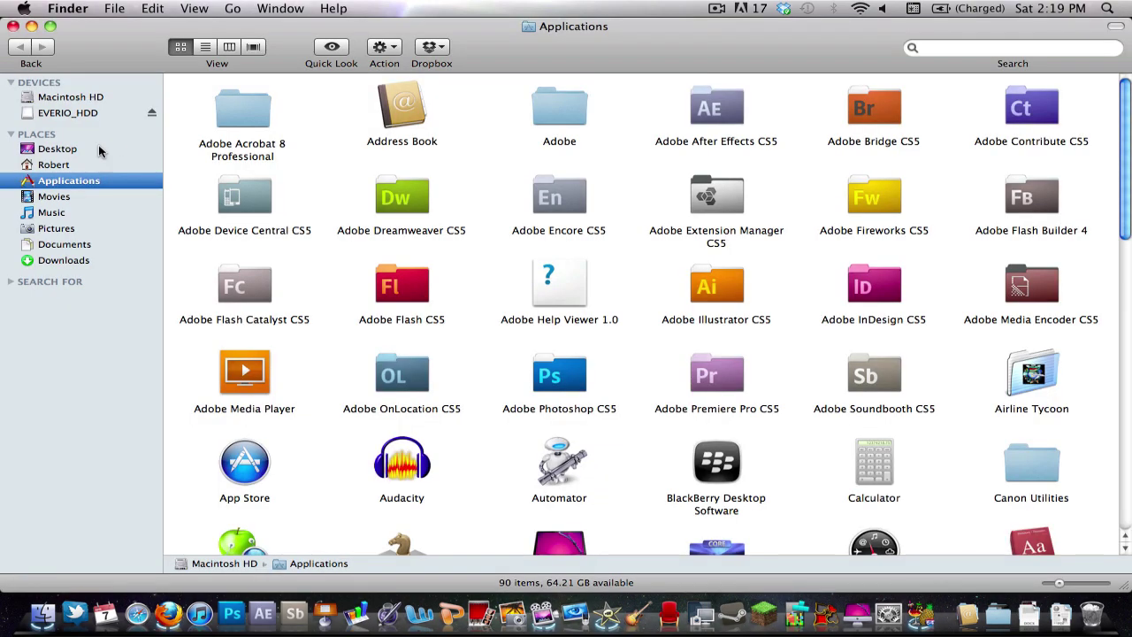
click(78, 197)
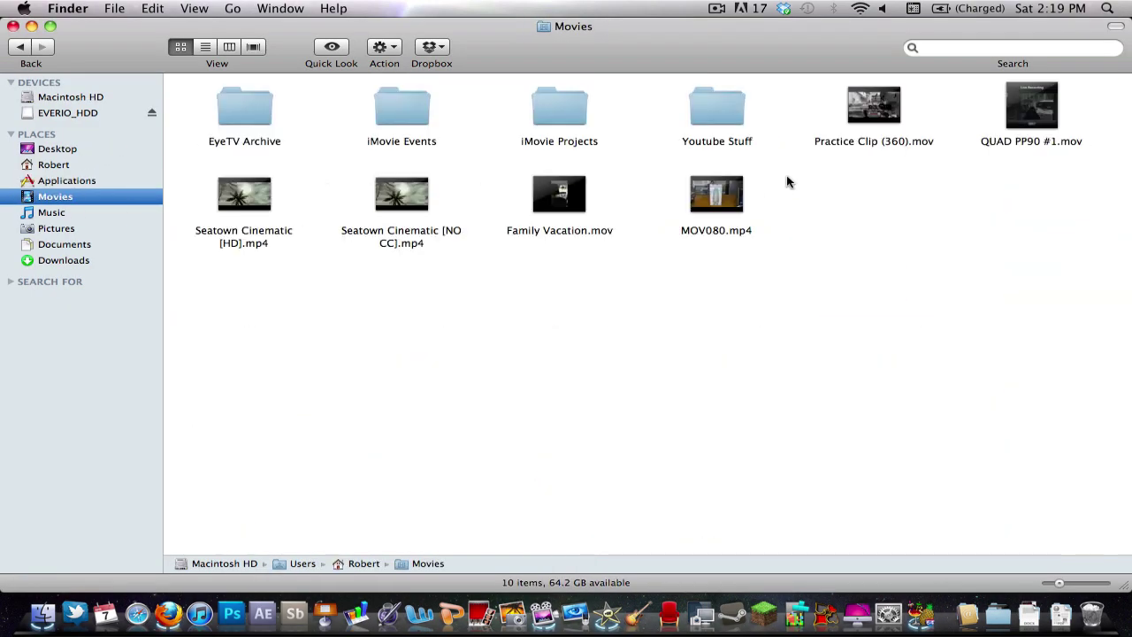
Quick Look MOV080.mp4 to confirm it plays, then bring iMovie back
click(738, 194)
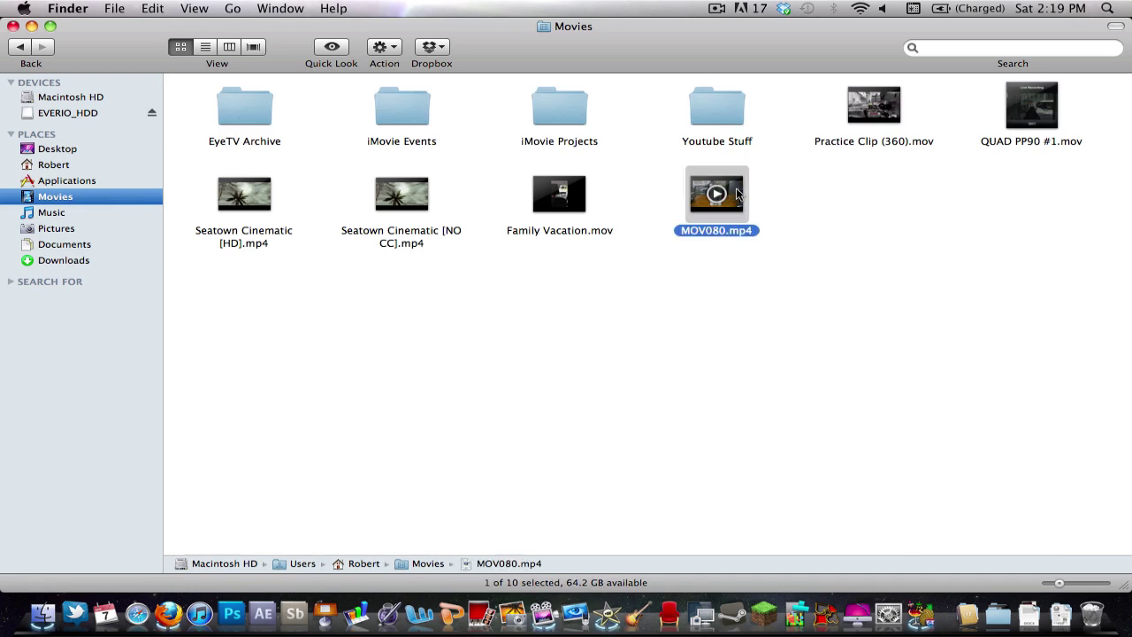
key(space)
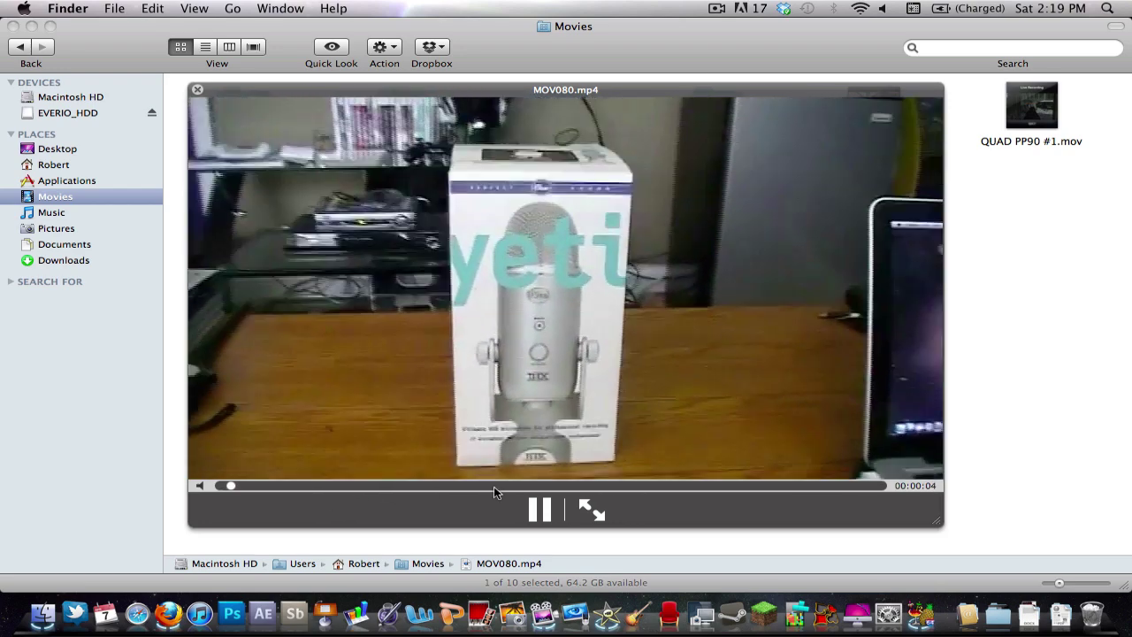
key(space)
click(683, 452)
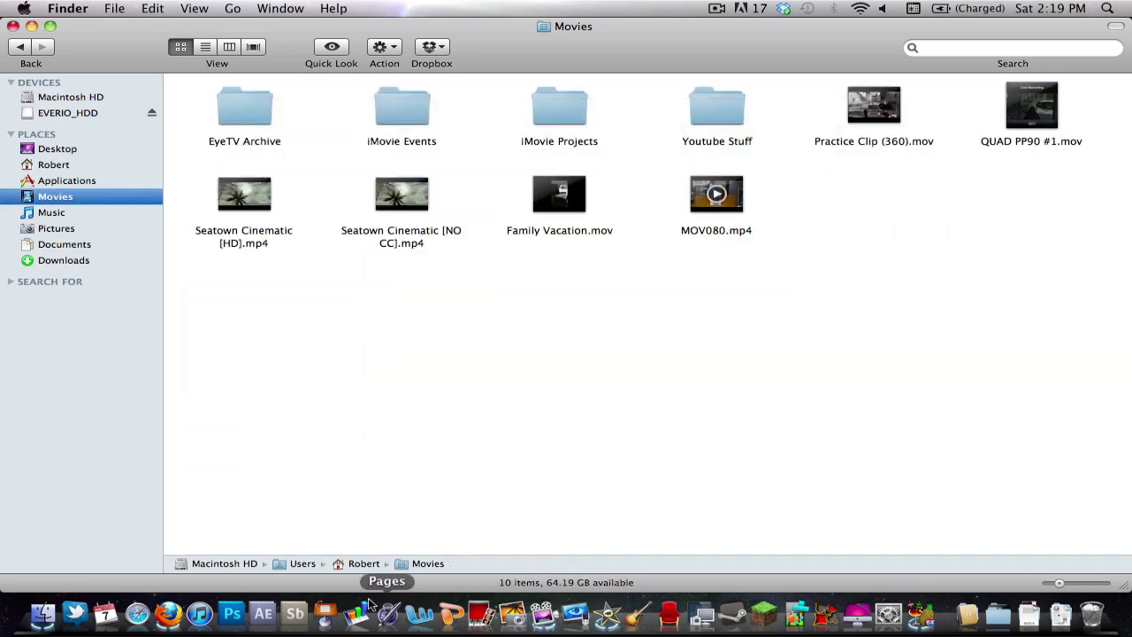
click(609, 614)
Import MOV080.mp4 from Movies via iMovie's File > Import > Movies
click(126, 8)
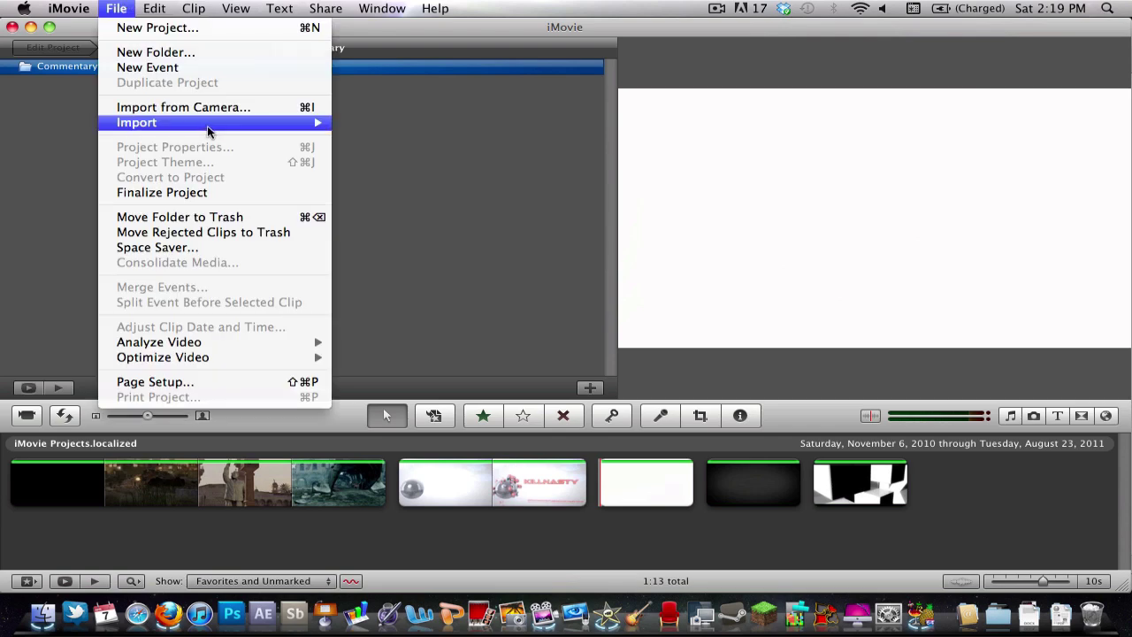
mouse_move(217, 122)
click(376, 122)
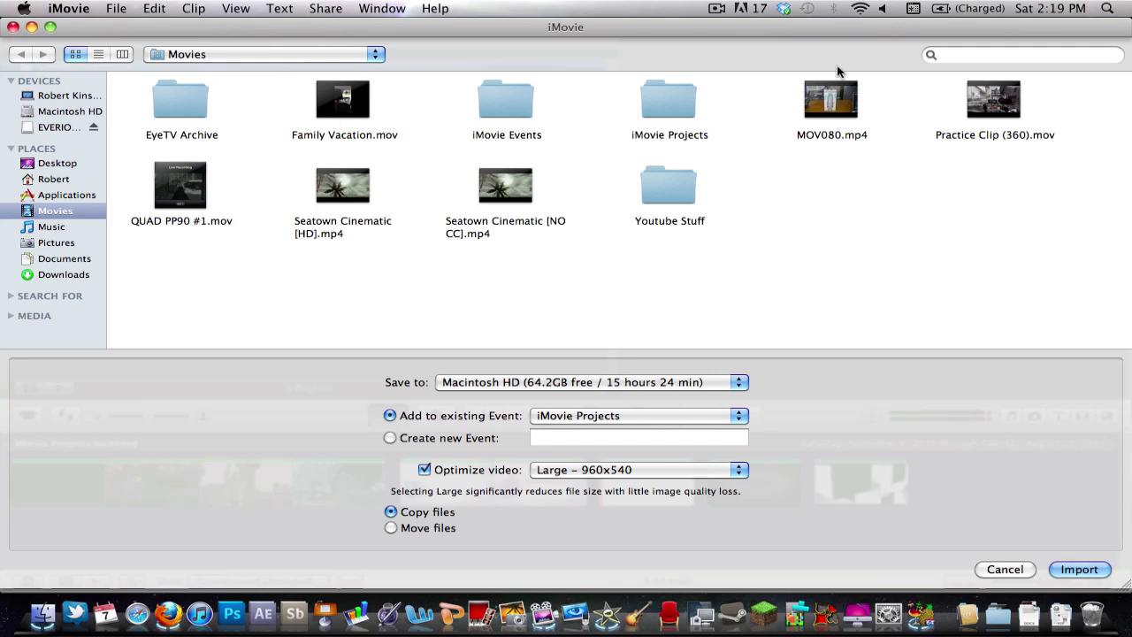
click(832, 99)
key(Return)
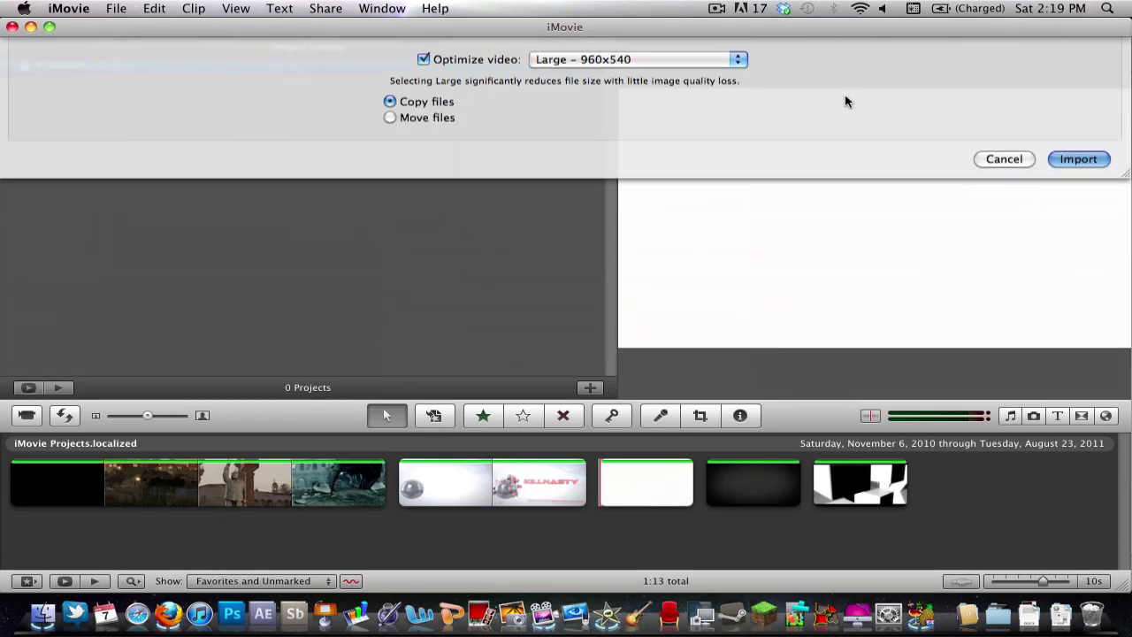